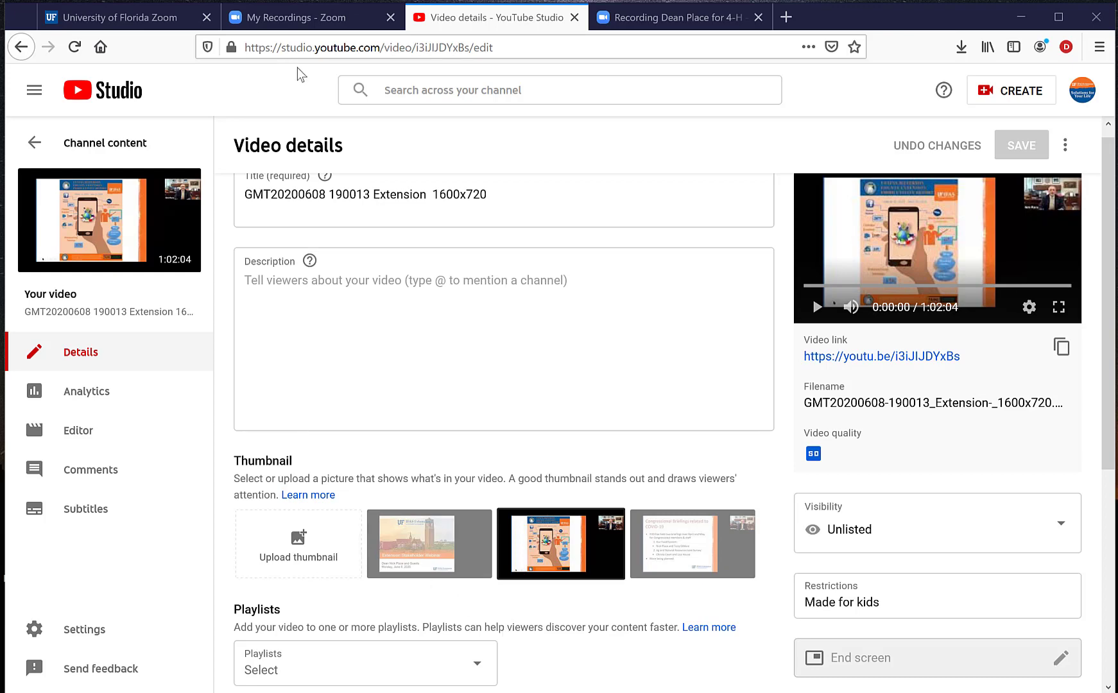
# View the Zoom recording 'Extension Connections - May 4, 2020', then go back to the YouTube video details
pyautogui.click(317, 24)
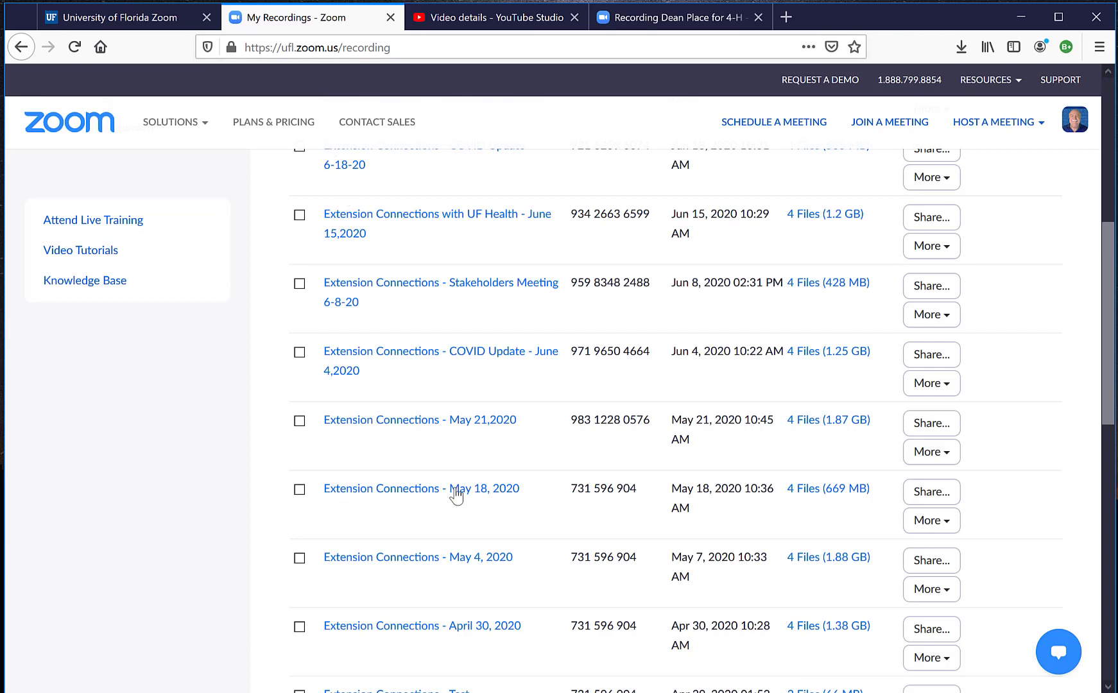
pyautogui.scroll(3, 456, 496)
pyautogui.scroll(-5, 455, 494)
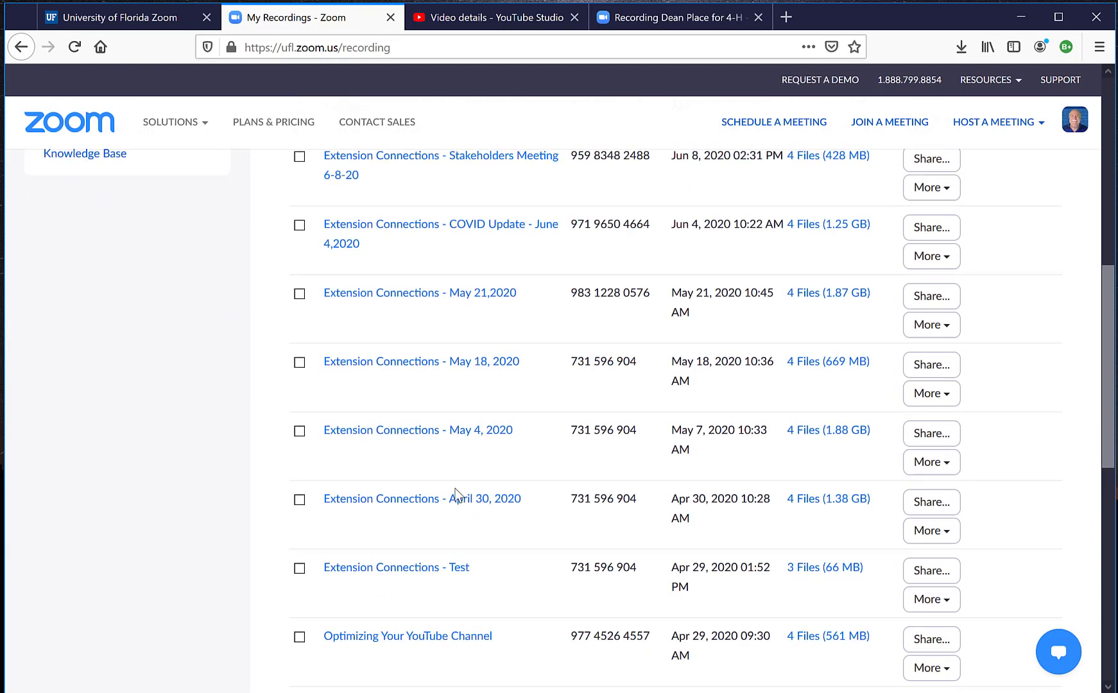
pyautogui.click(433, 425)
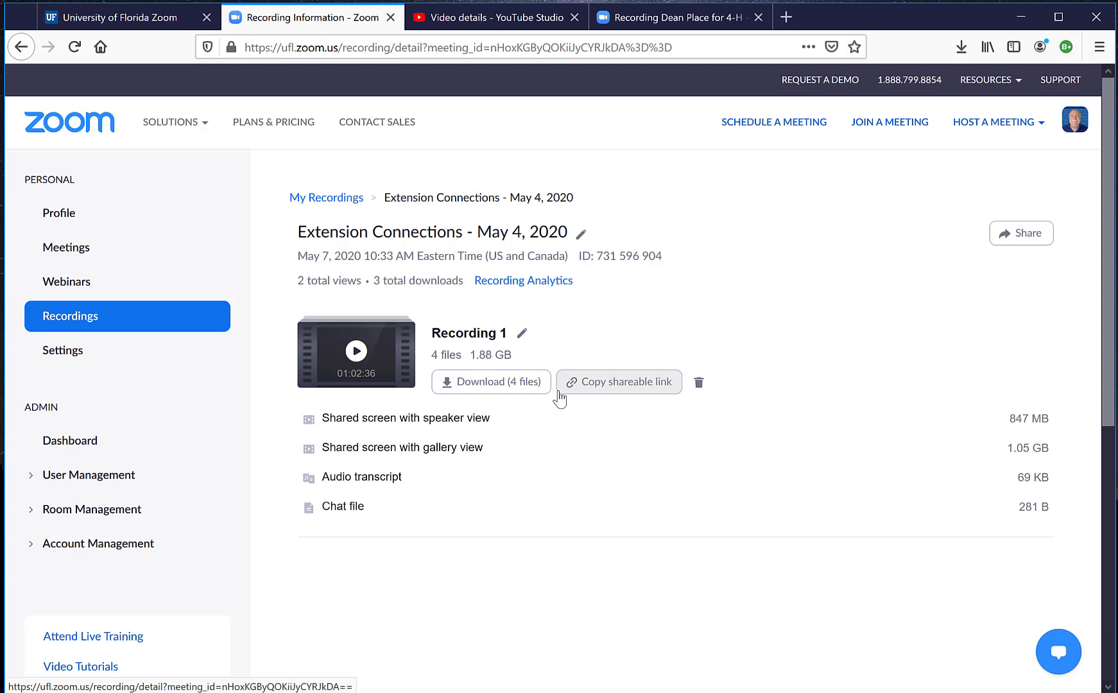
pyautogui.click(475, 21)
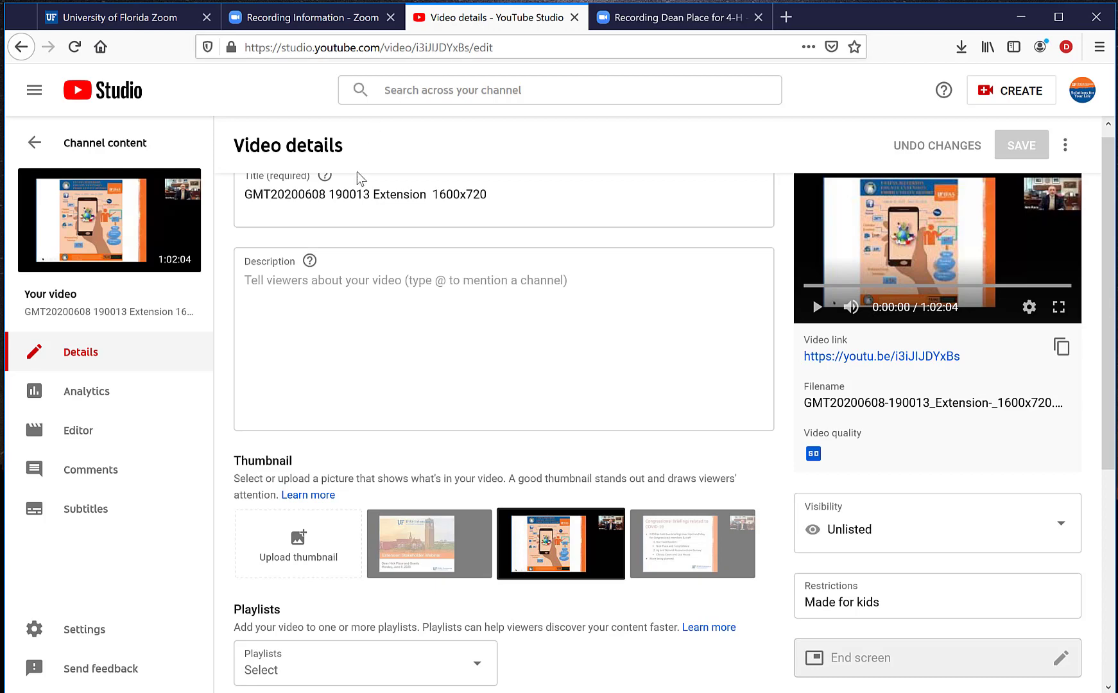
# Open the webinar in the editor, zoom the timeline, and play the title slide to 0:00:21:18
pyautogui.click(83, 434)
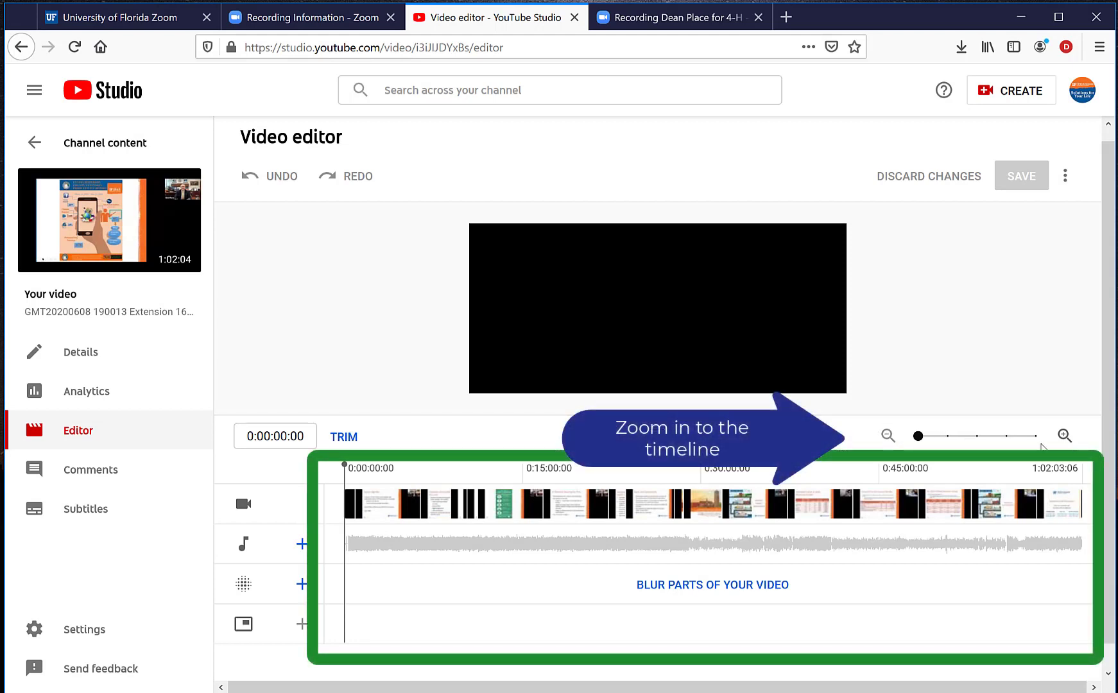
pyautogui.click(1065, 436)
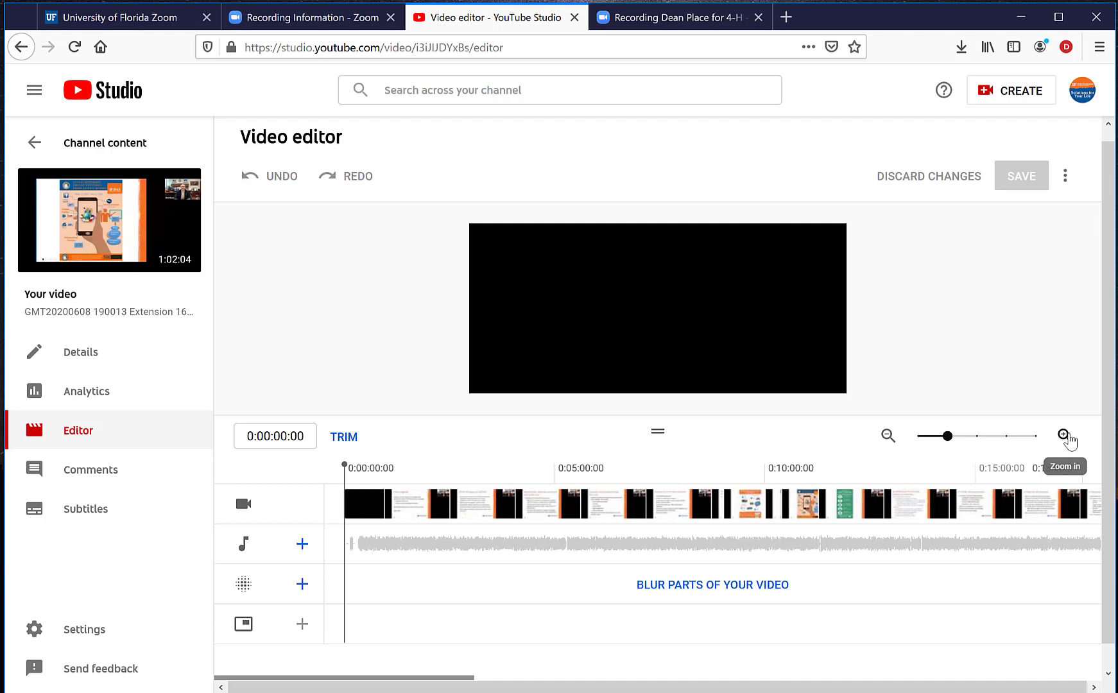
pyautogui.moveTo(531, 391)
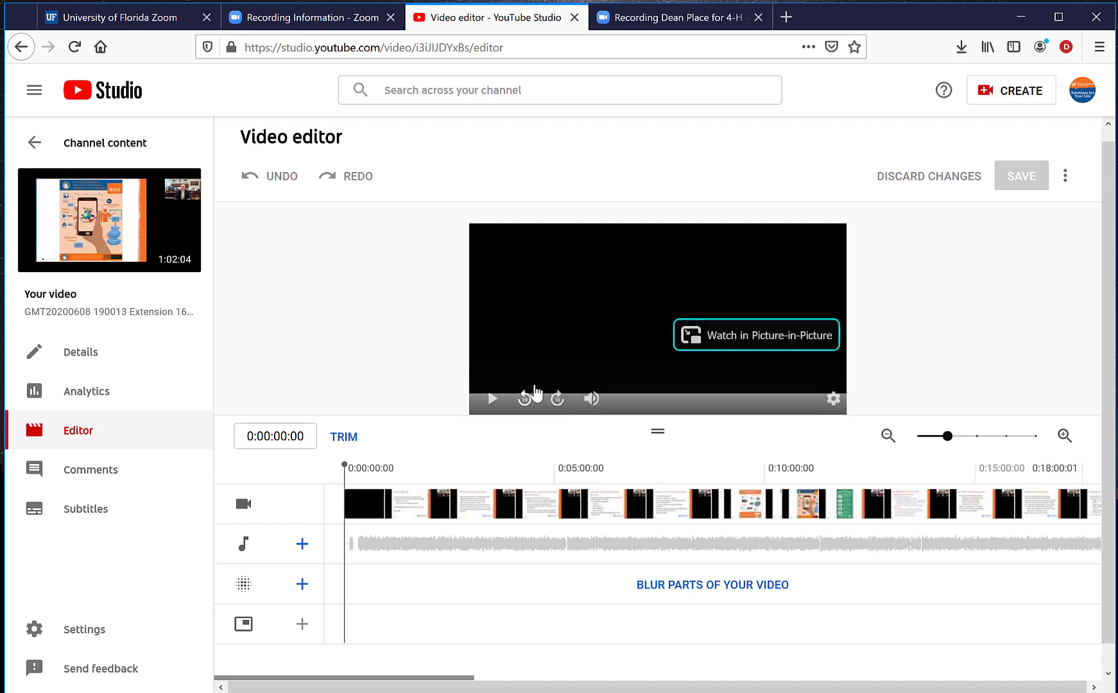
pyautogui.click(490, 400)
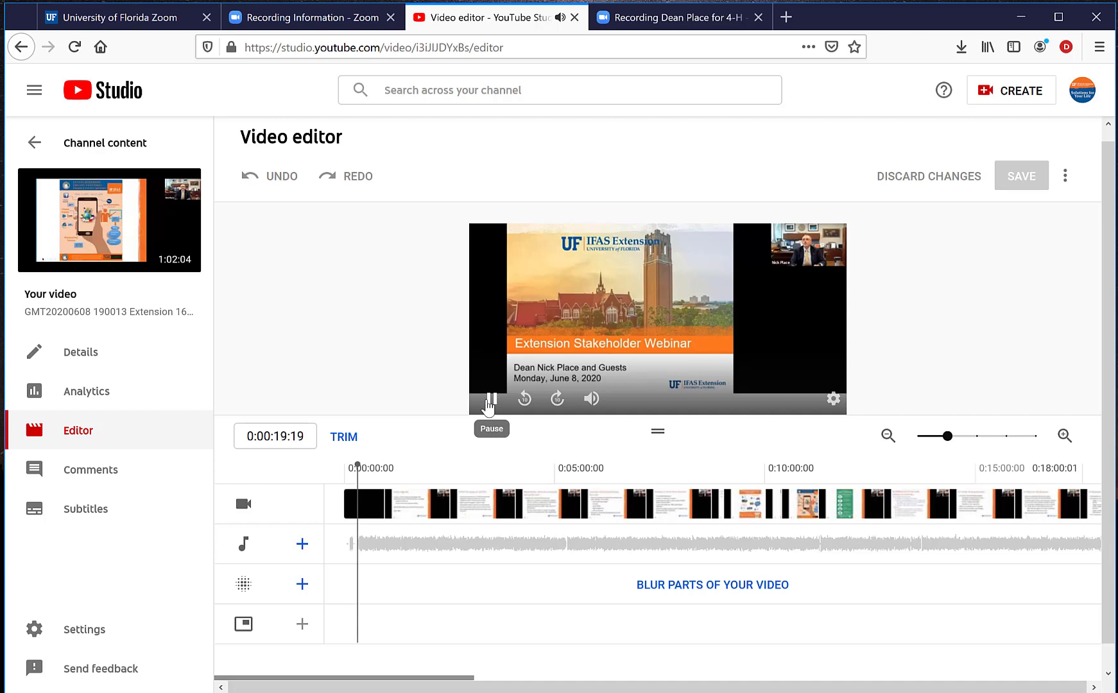
pyautogui.click(490, 400)
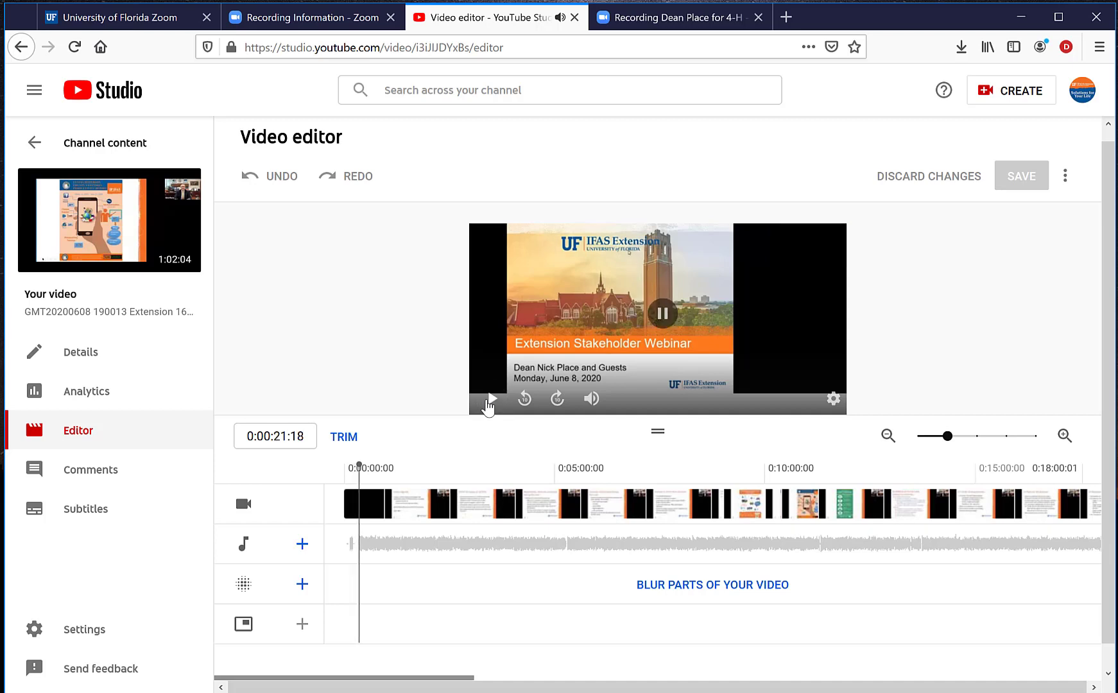
# Enter trim mode and nudge the trim frame's left handle slightly right
pyautogui.click(344, 438)
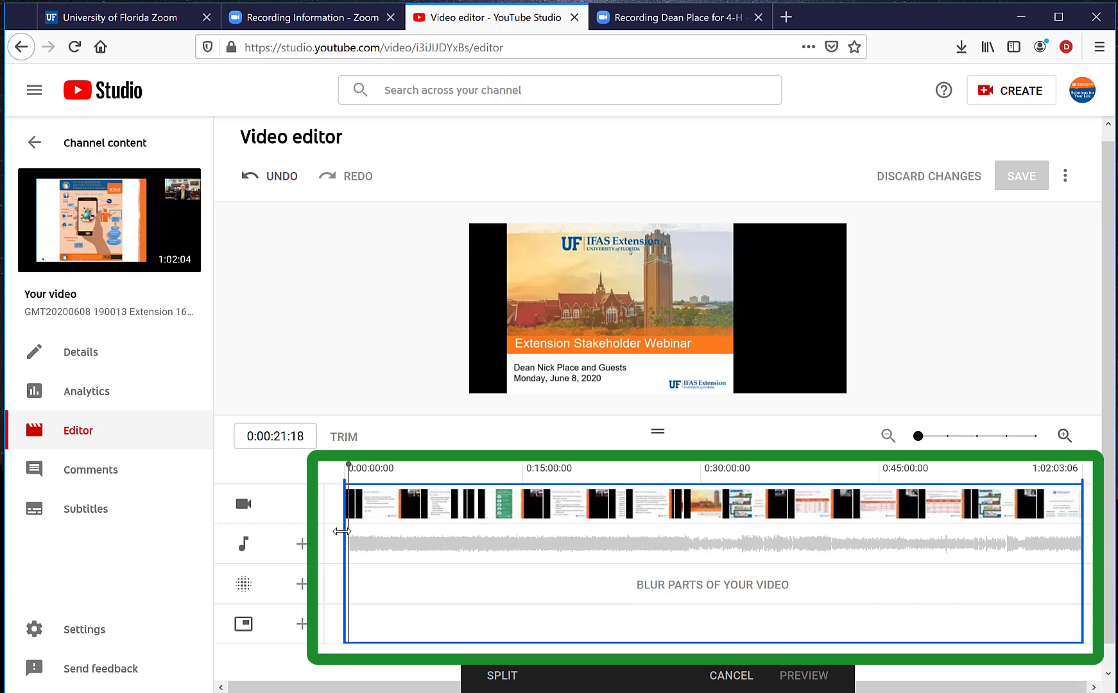
pyautogui.moveTo(342, 532); pyautogui.dragTo(346, 533)
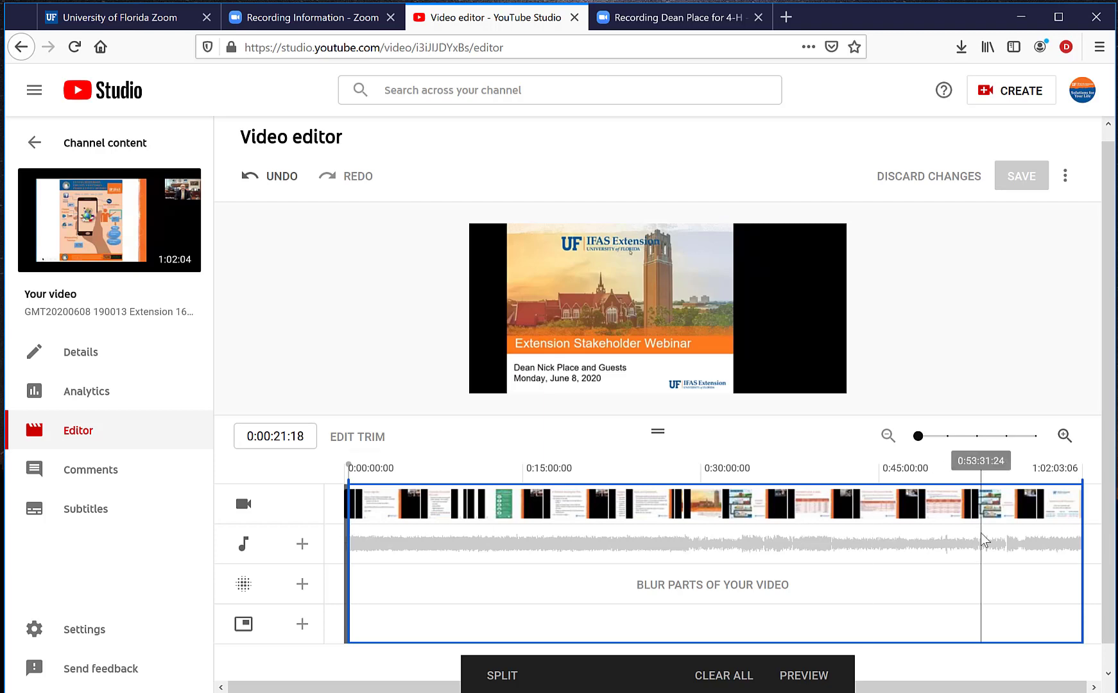
# Preview the closing 'After the webinar' slide to 1:01:39:24 and pull the end handle slightly left
pyautogui.click(1078, 508)
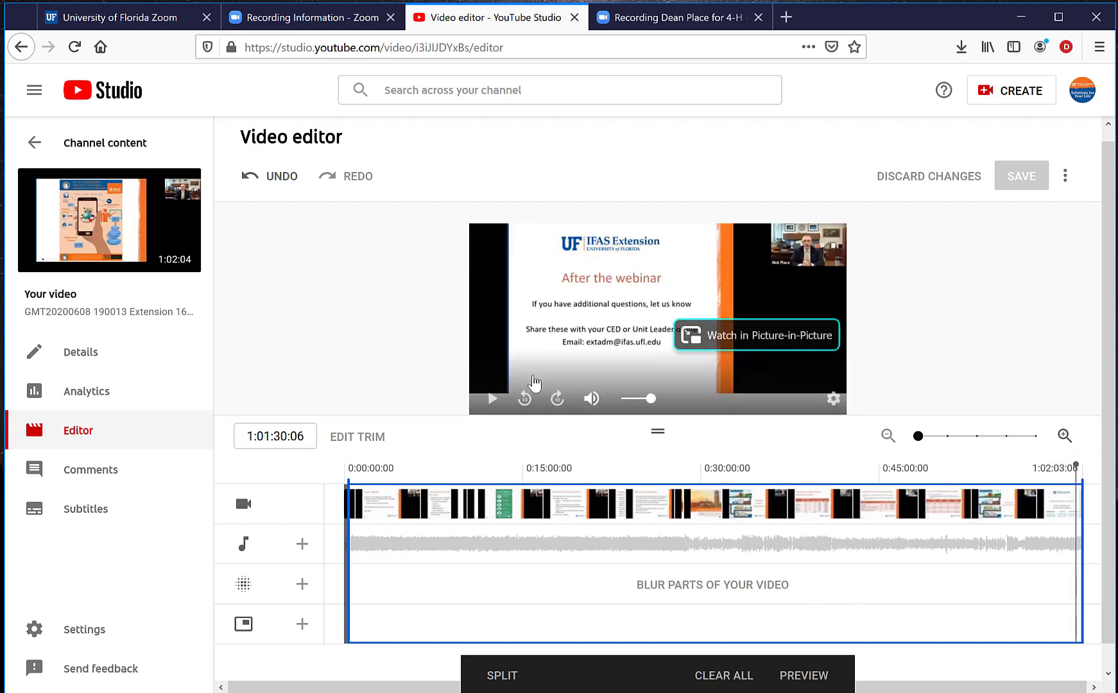
pyautogui.click(491, 399)
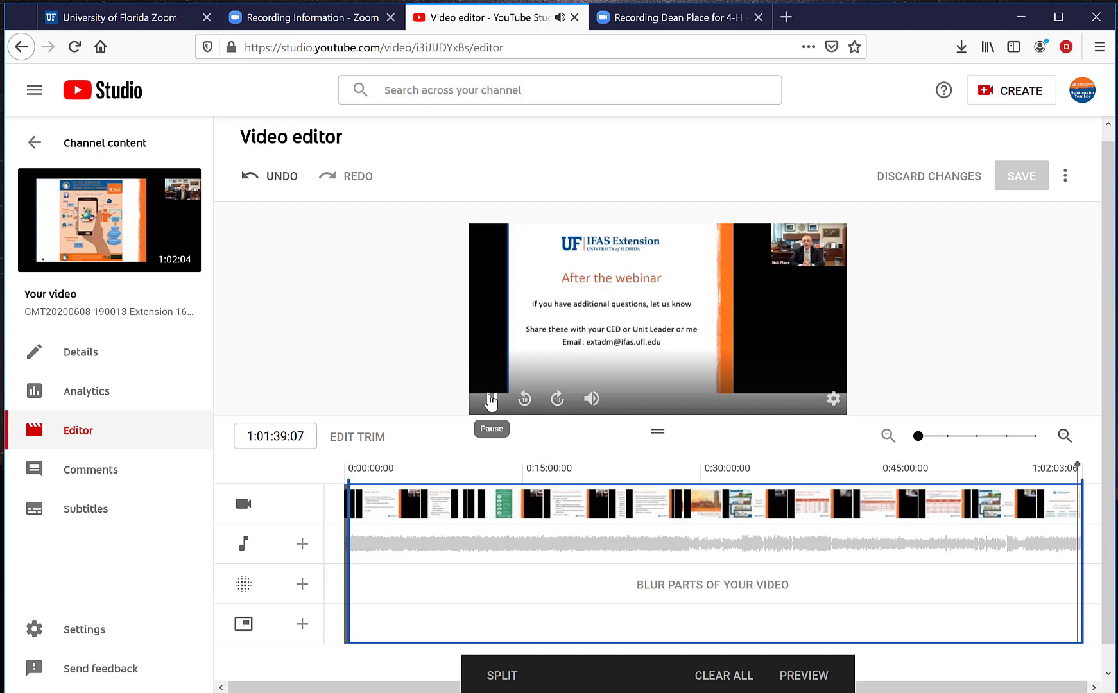
pyautogui.click(492, 399)
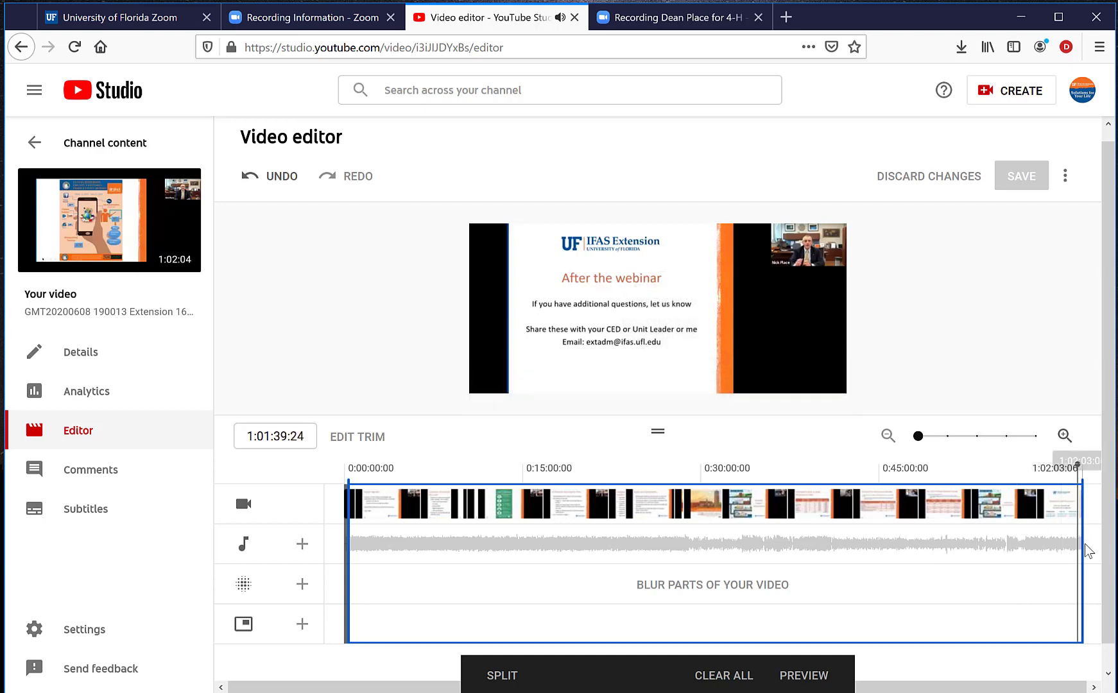
pyautogui.moveTo(1085, 544); pyautogui.dragTo(1080, 554)
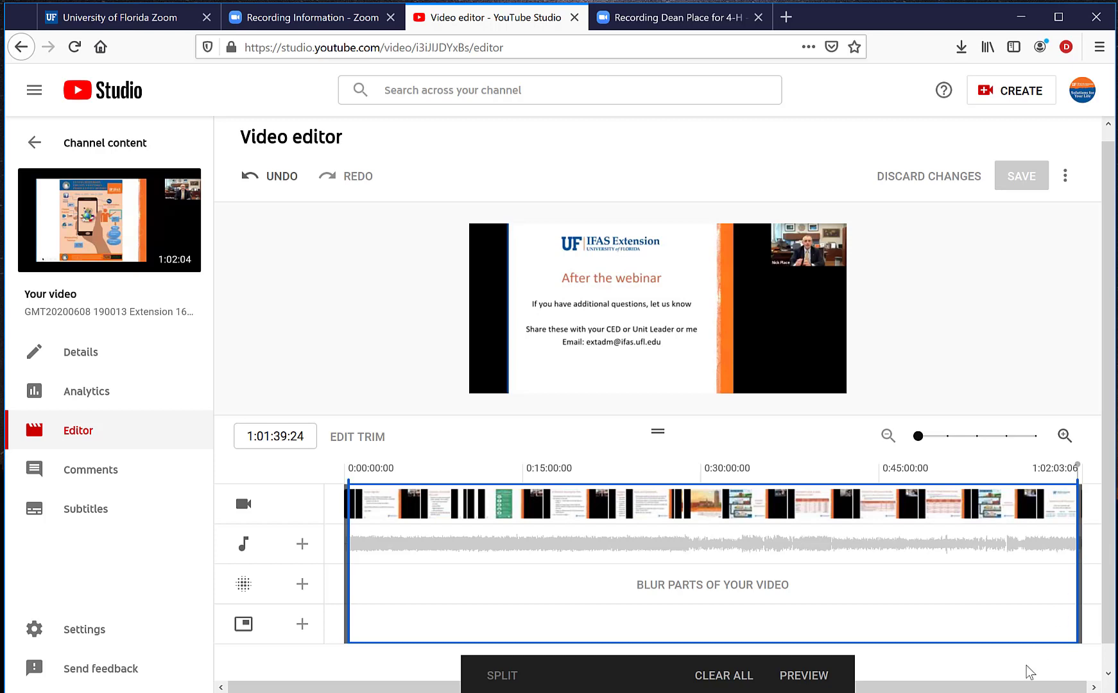
pyautogui.click(803, 675)
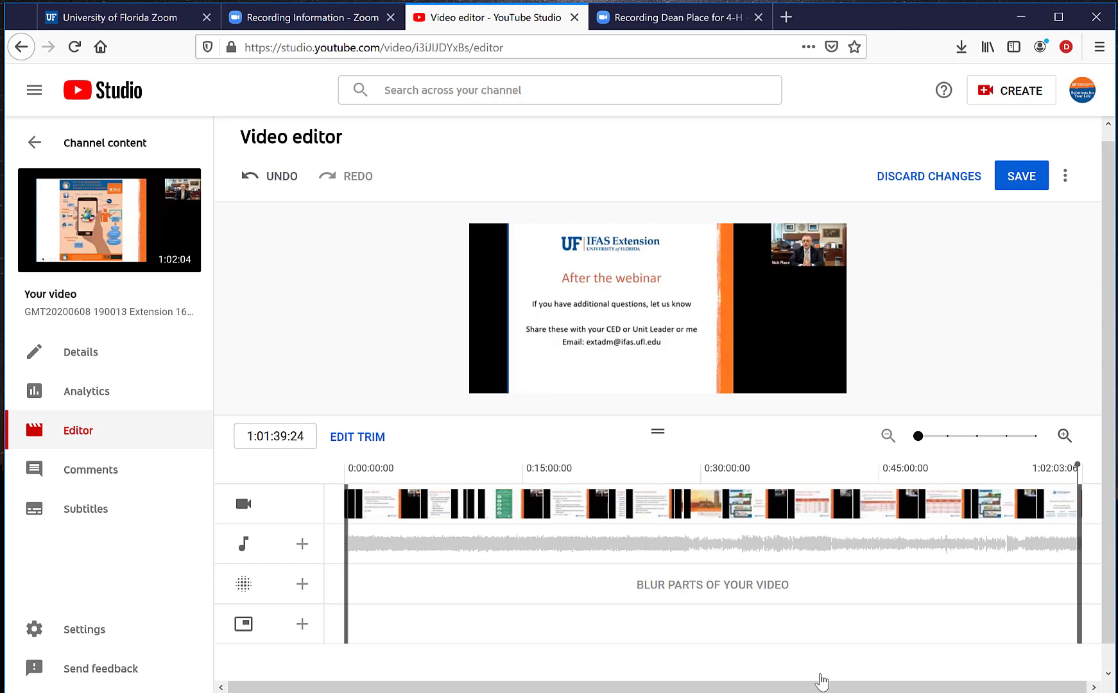
pyautogui.click(1036, 170)
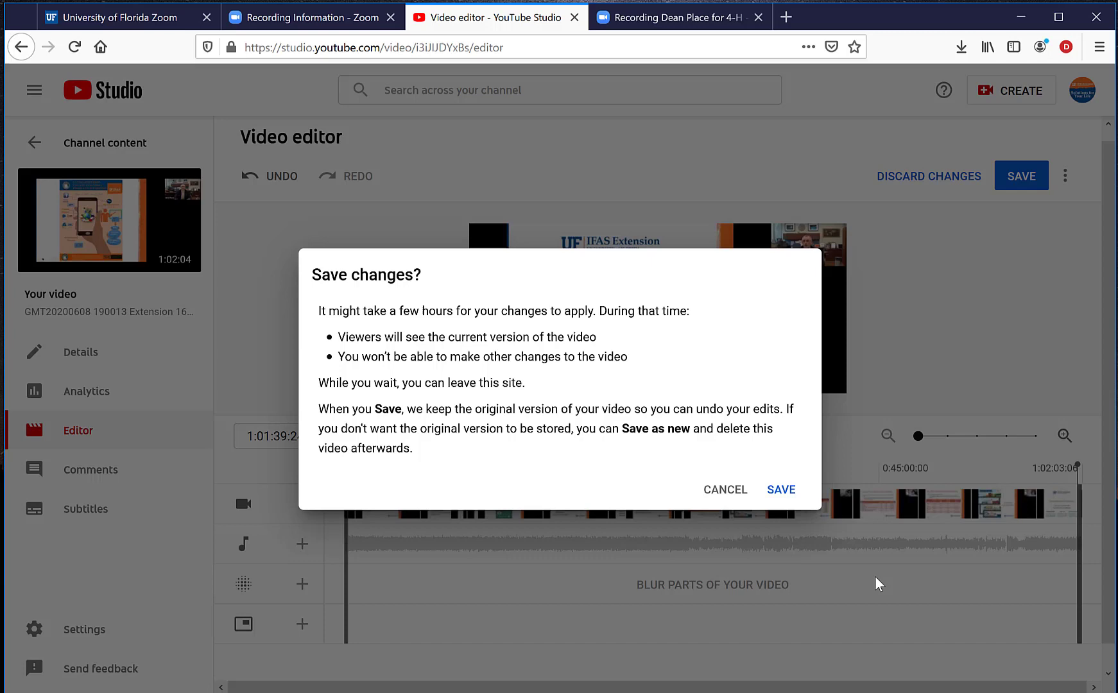
pyautogui.click(781, 489)
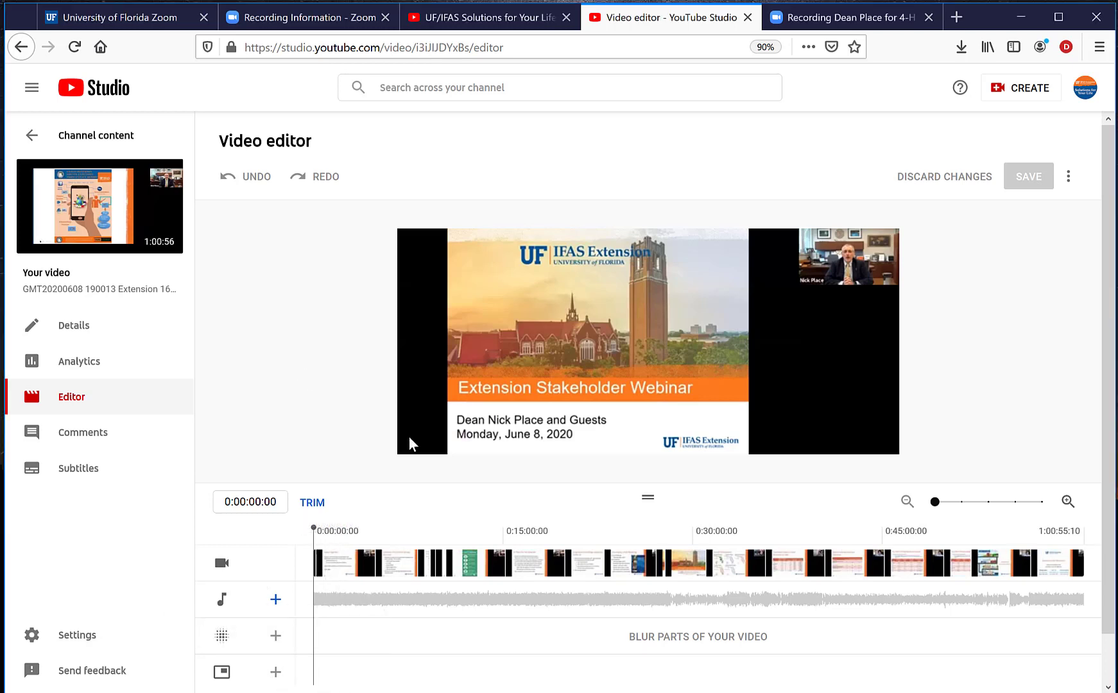
pyautogui.moveTo(426, 448)
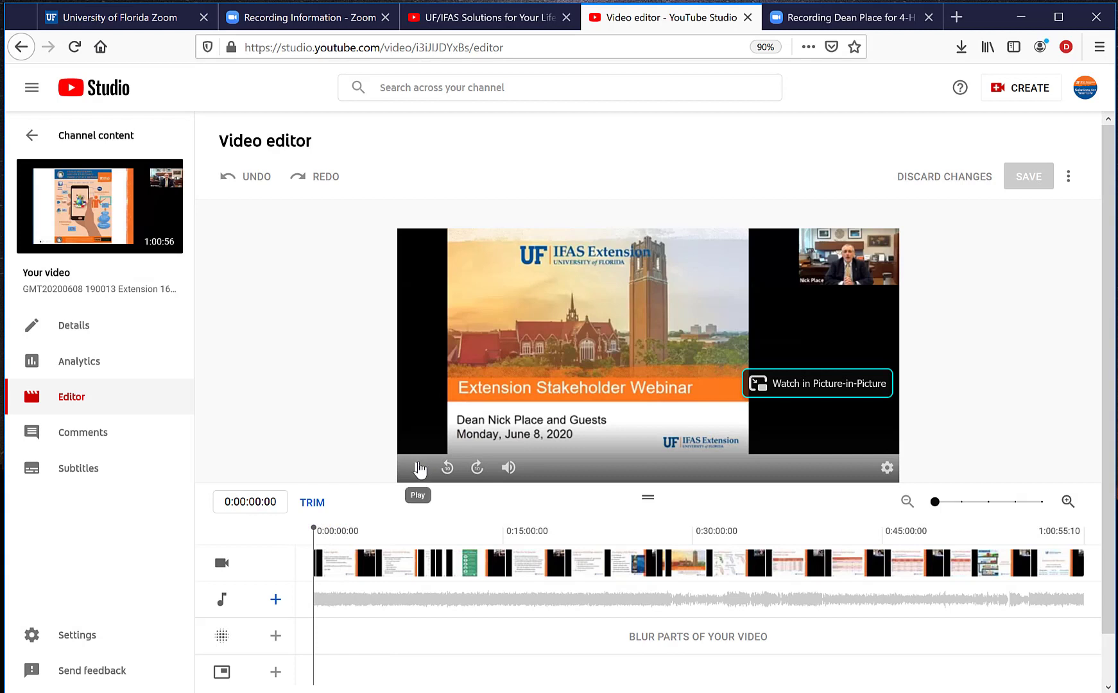
# Play the webinar to 0:00:05:04, then open and close the ⋮ options menu
pyautogui.rightClick(418, 464)
pyautogui.click(417, 463)
pyautogui.click(416, 462)
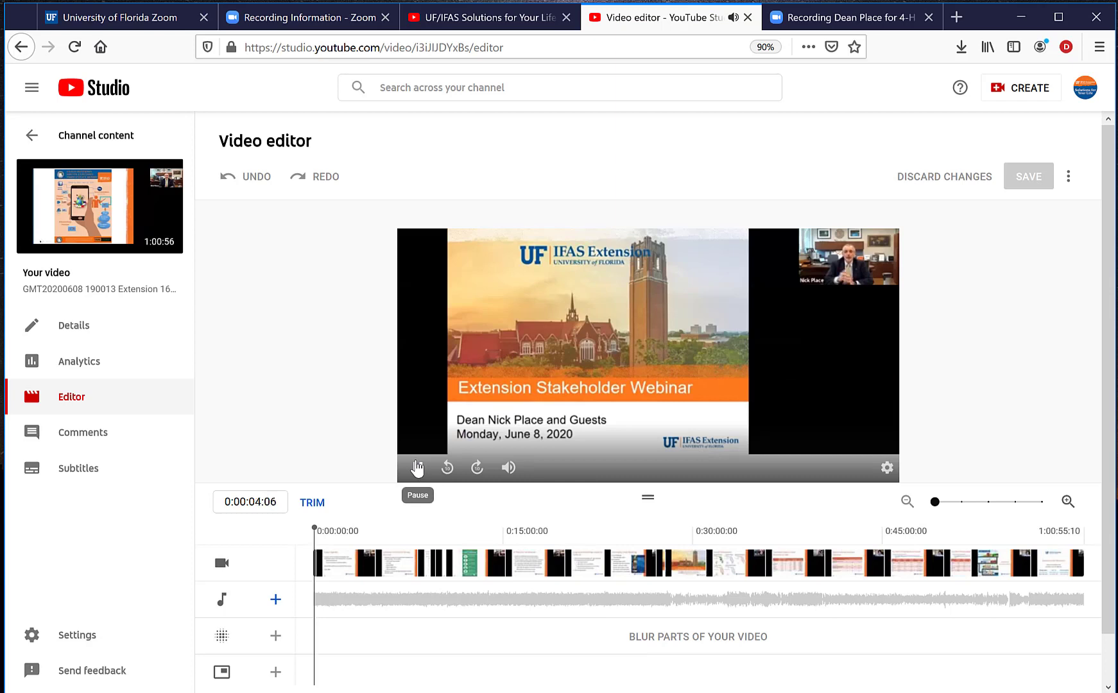
pyautogui.click(417, 468)
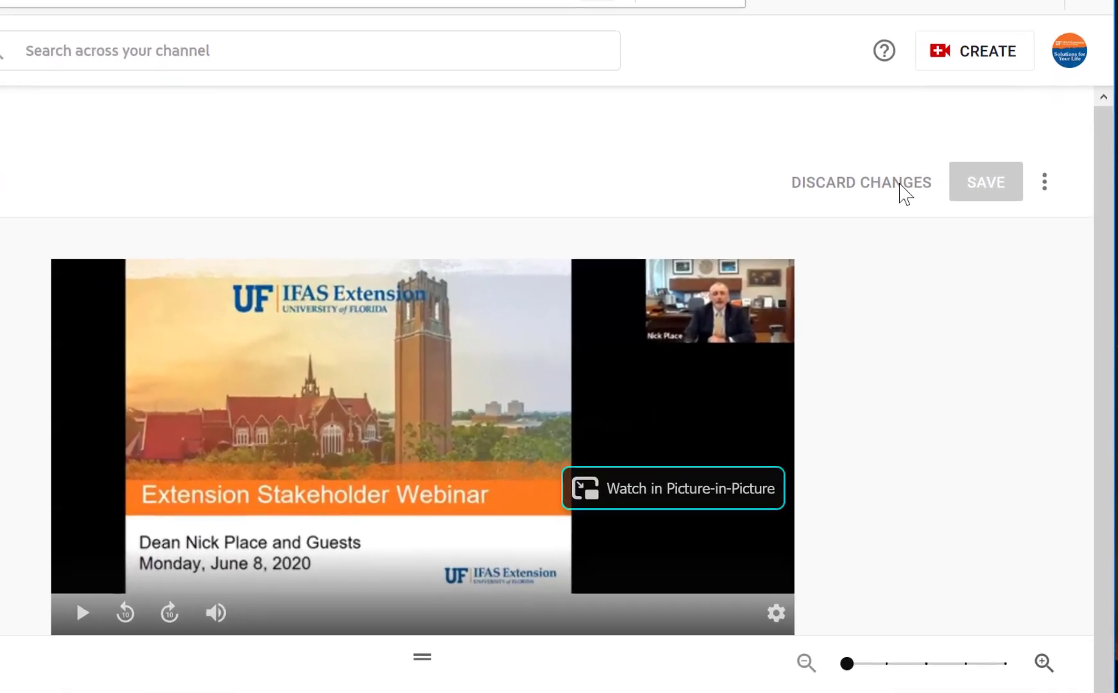
pyautogui.click(1042, 186)
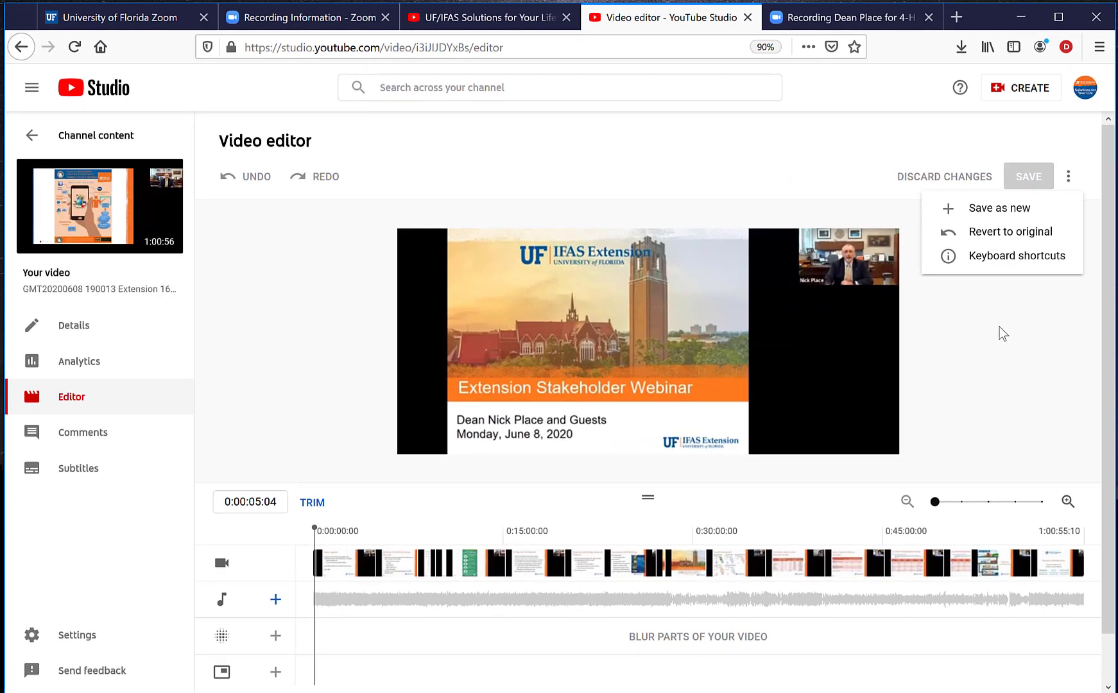
pyautogui.click(317, 503)
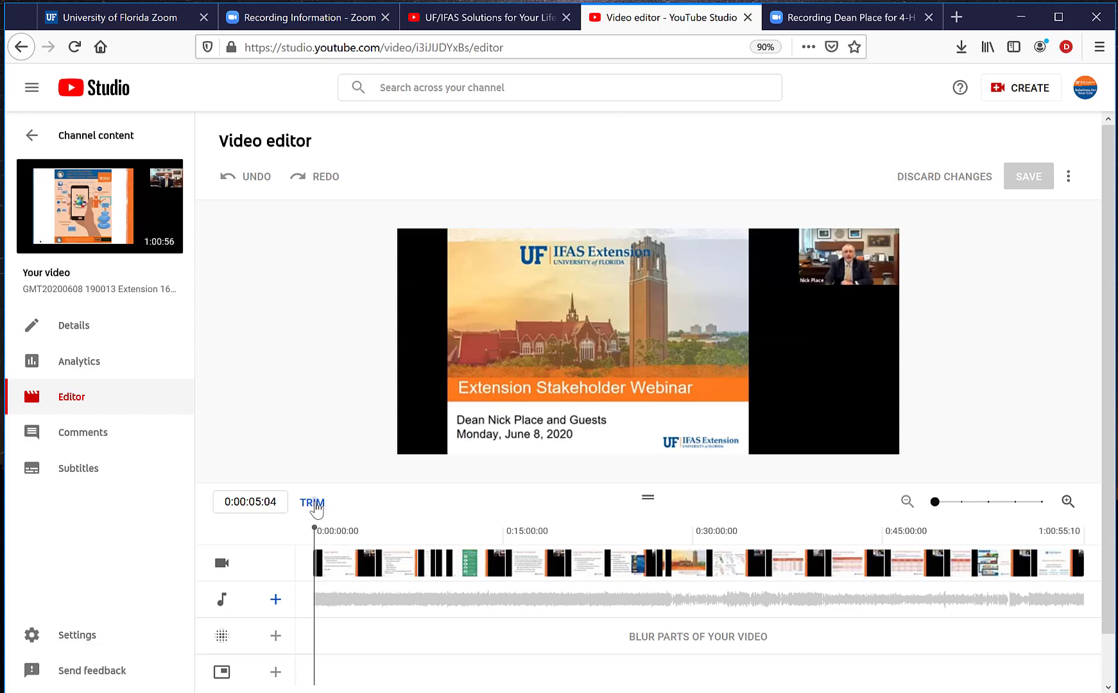
# Split the webinar near 0:27:52 and drag the split line right toward the 30-minute mark
pyautogui.click(317, 505)
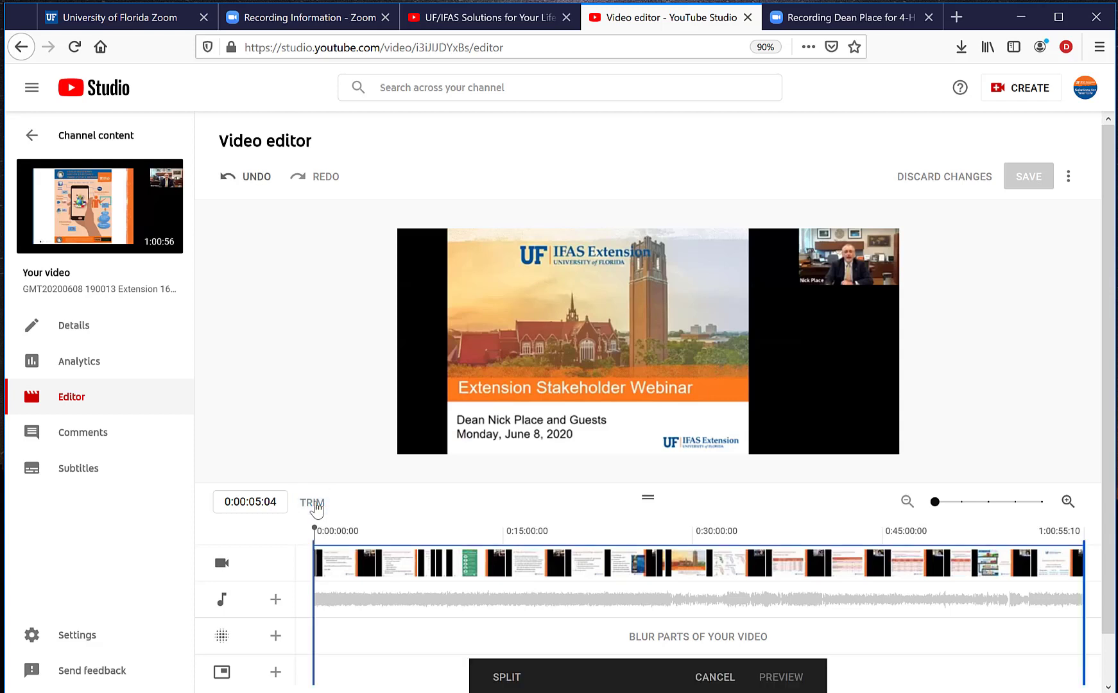
pyautogui.click(511, 680)
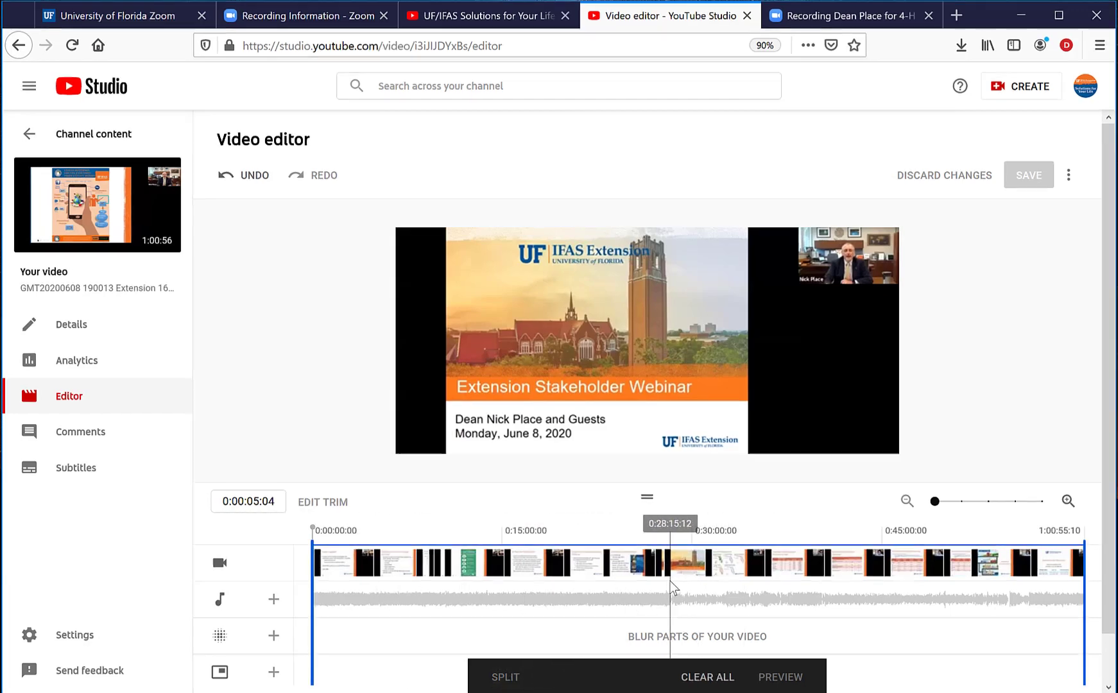
pyautogui.click(670, 580)
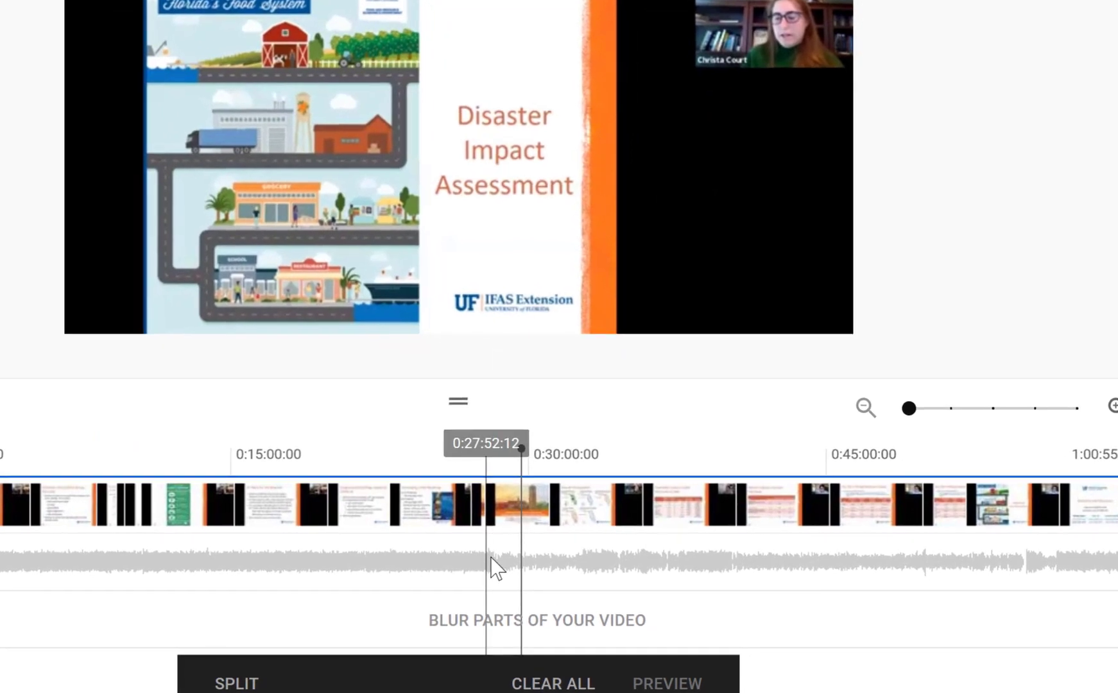
pyautogui.click(491, 559)
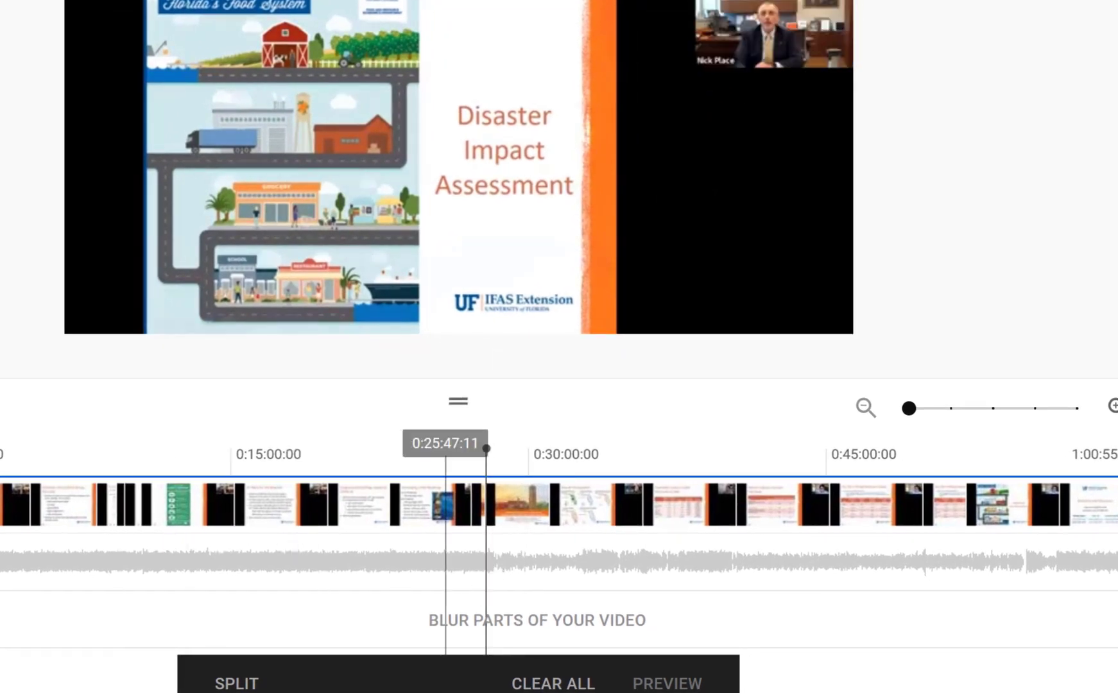
pyautogui.click(242, 680)
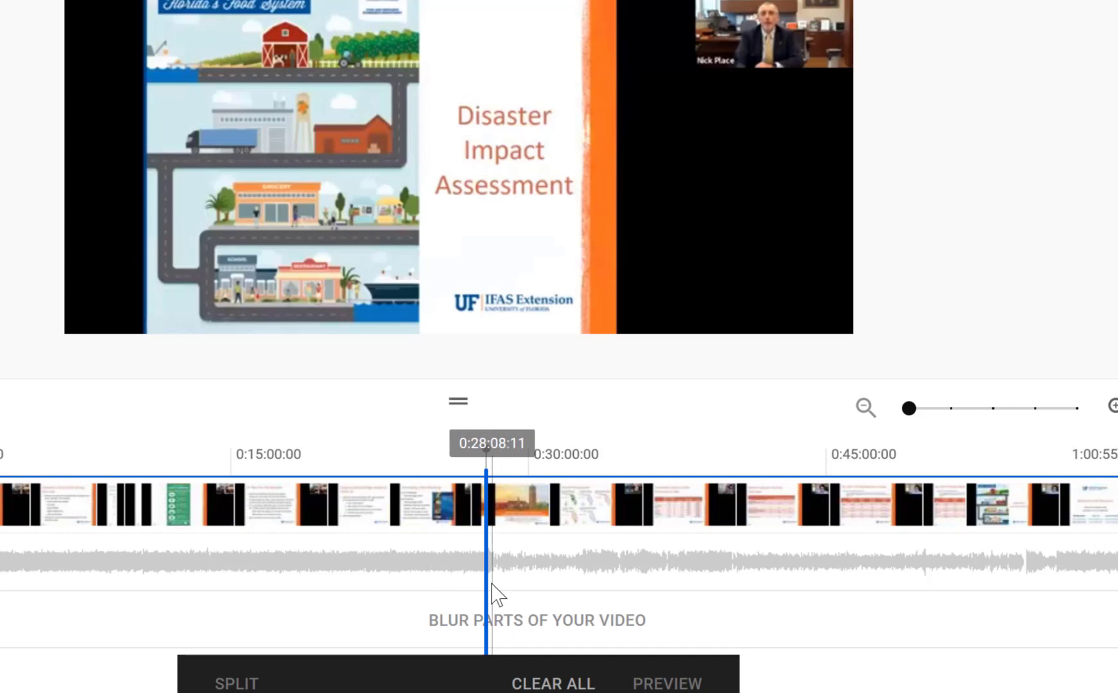
pyautogui.moveTo(487, 583); pyautogui.dragTo(578, 588)
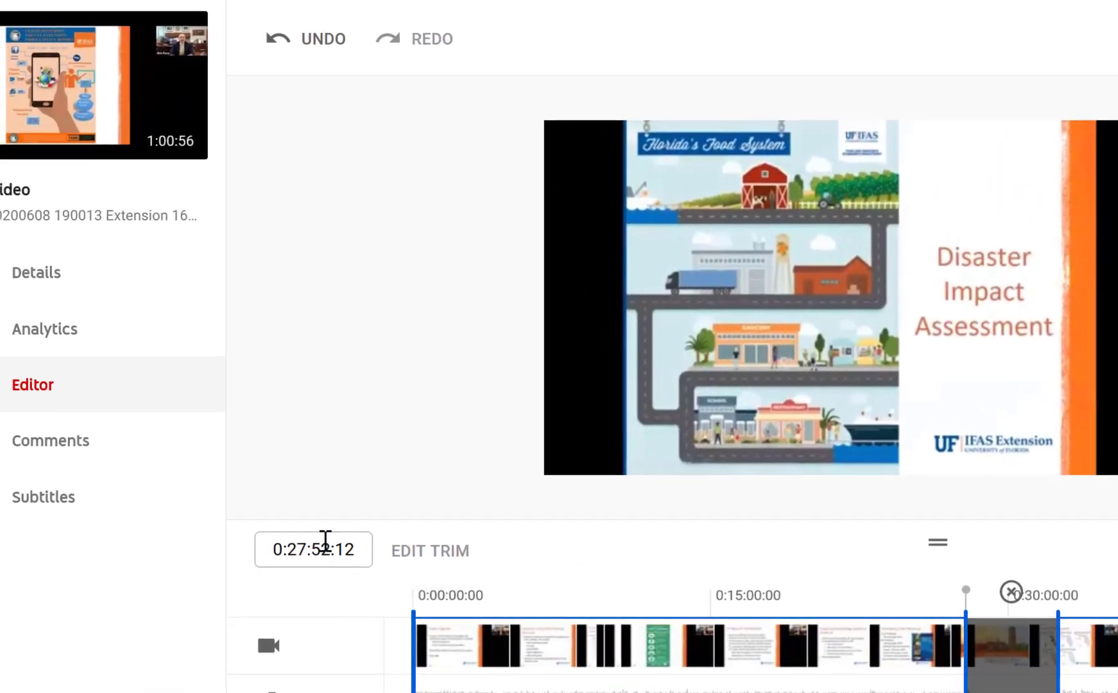
# Change the cut section's start timecode to 0:27:54:00
pyautogui.moveTo(324, 544); pyautogui.dragTo(374, 541)
pyautogui.write('4')
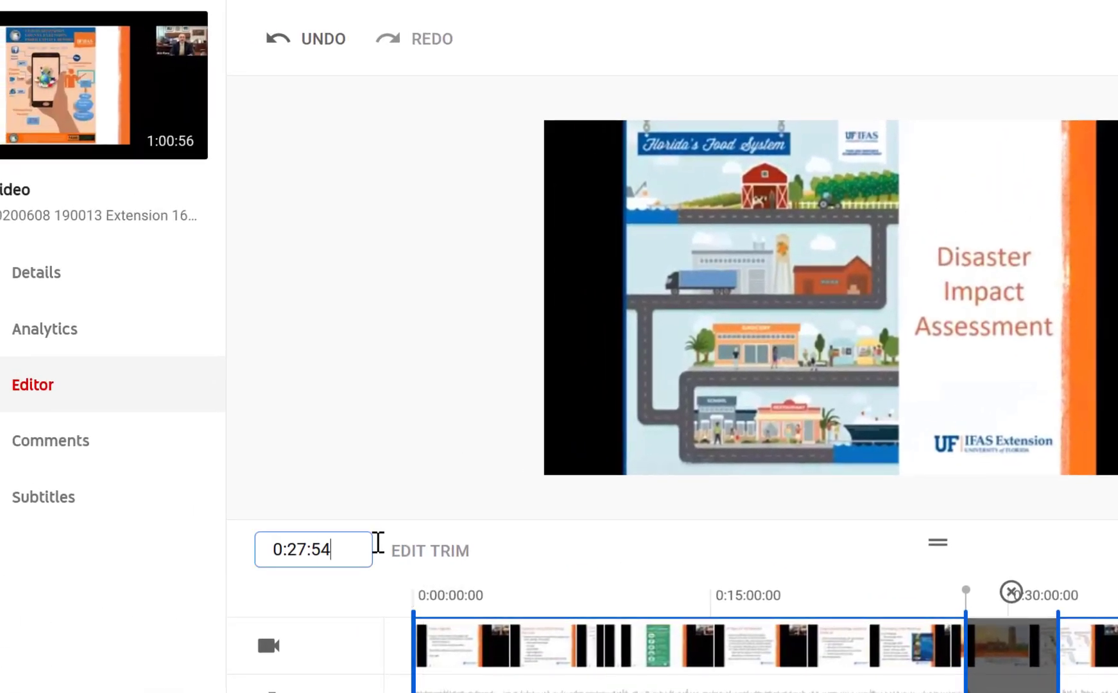
pyautogui.write(':00')
pyautogui.click(529, 565)
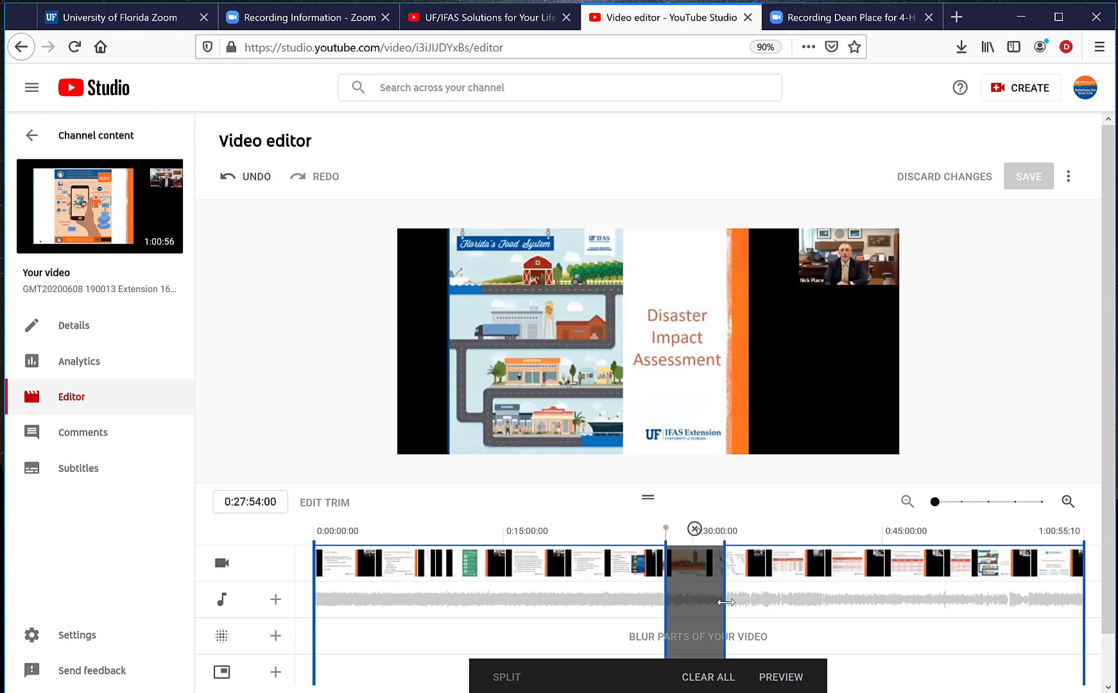
# Preview the webinar with the section from 0:27:54:00 cut out
pyautogui.click(791, 678)
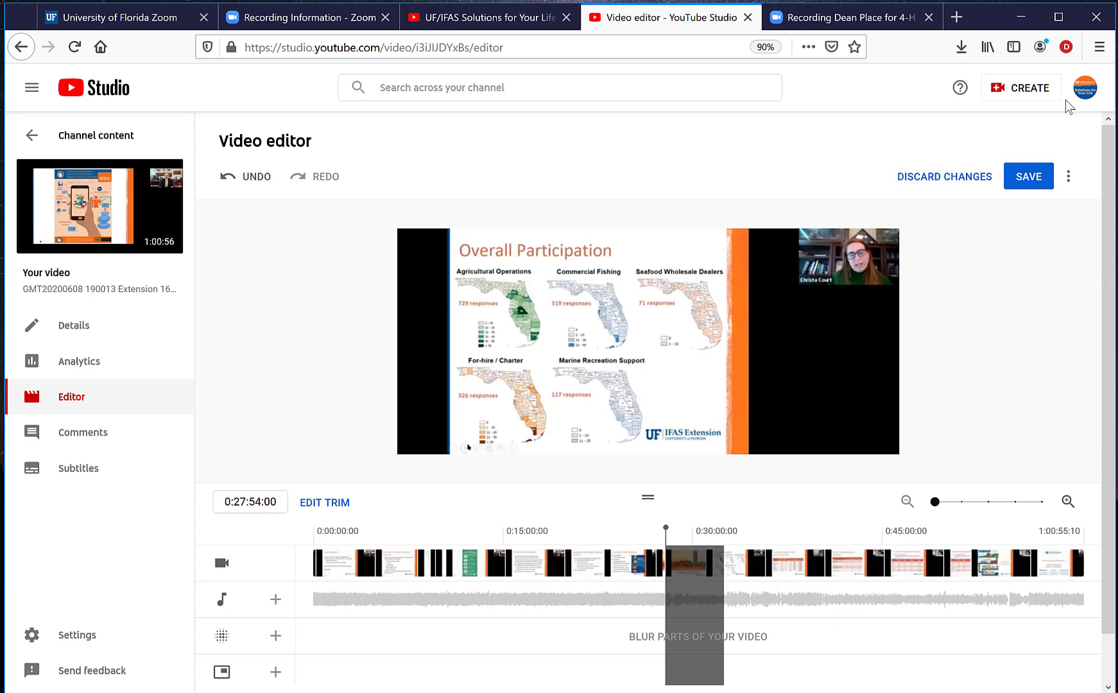
# Discard the unsaved middle cut and show the ⋮ menu beside SAVE
pyautogui.click(954, 175)
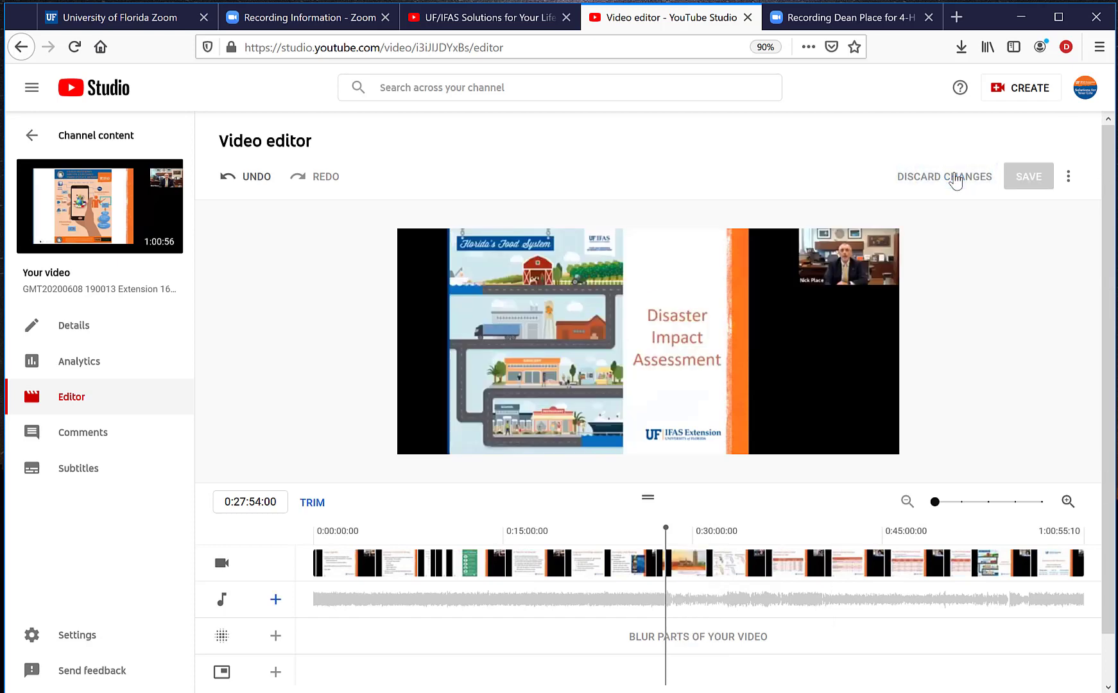
pyautogui.click(1069, 176)
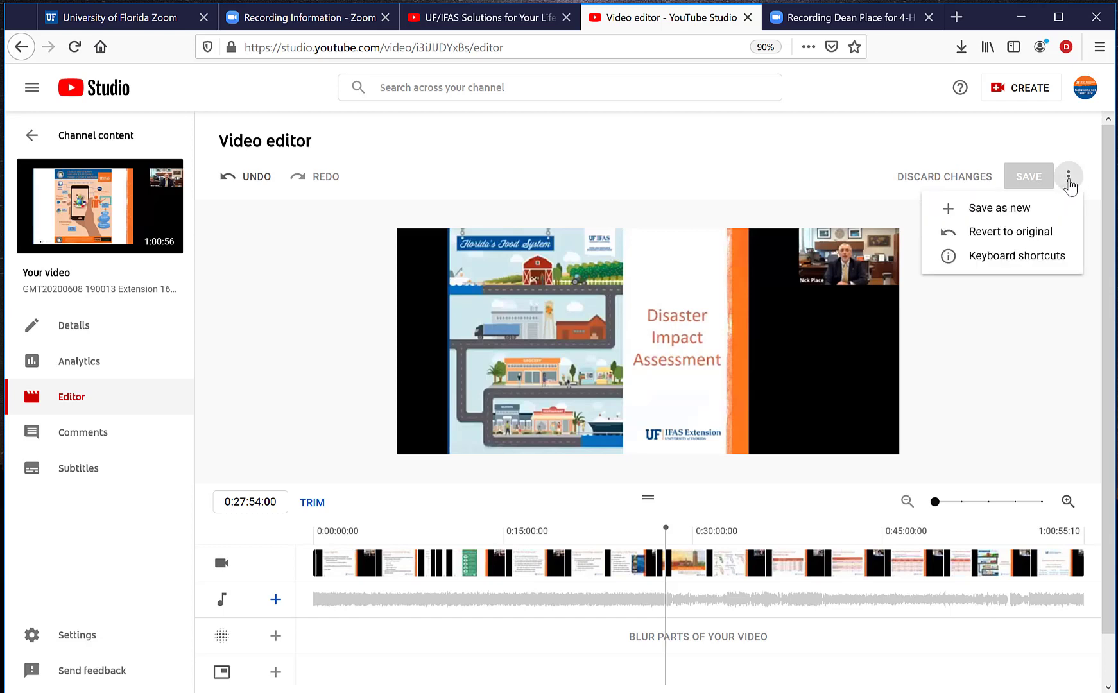